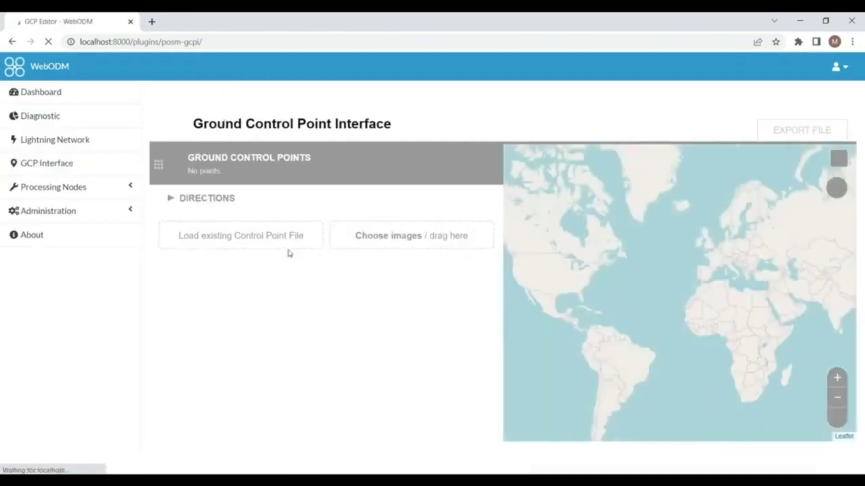
Load the existing control point file DroneMapperGCP_3D from the Gregg1_2 folder into the GCP interface
click(248, 235)
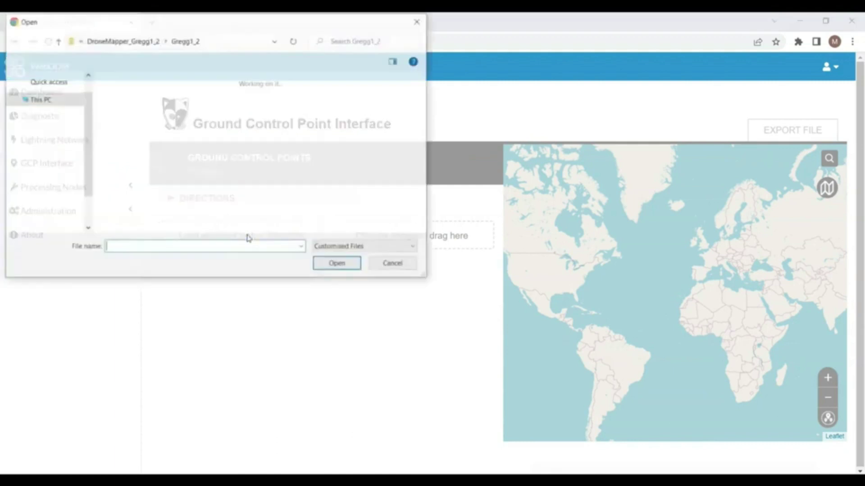
click(223, 147)
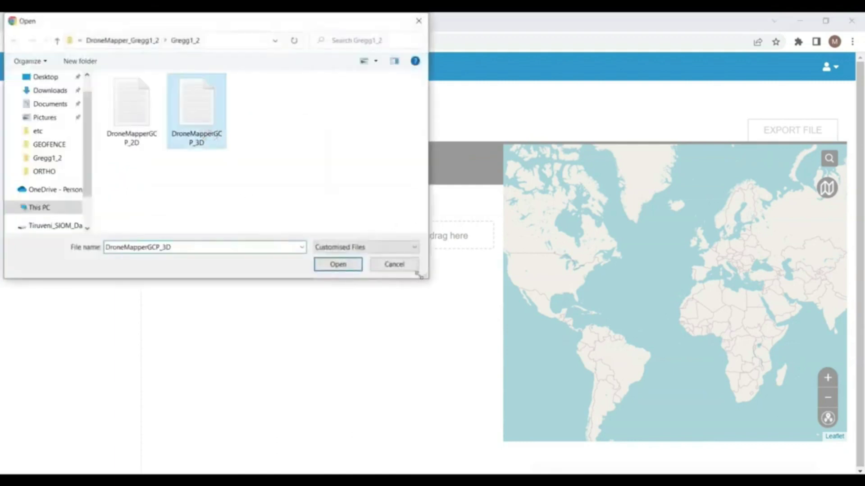
click(355, 267)
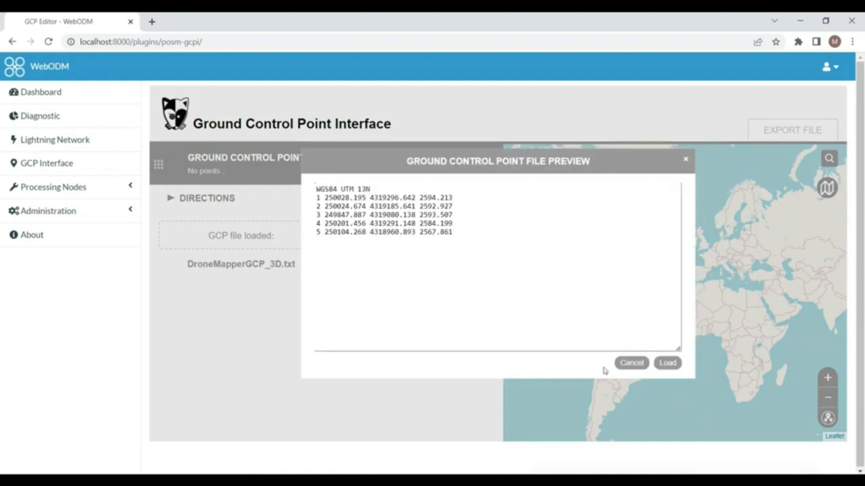
click(667, 363)
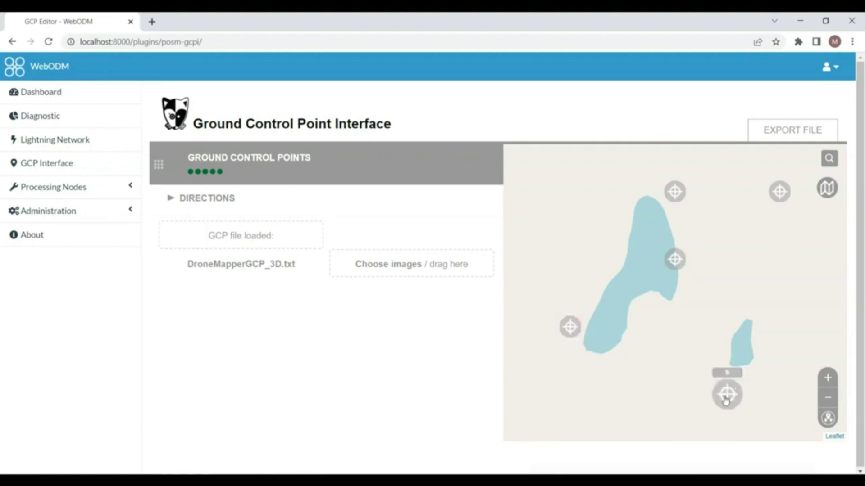
Add all drone images from DJI_0001 to DJI_0187 in the Gregg1_2 folder
click(402, 272)
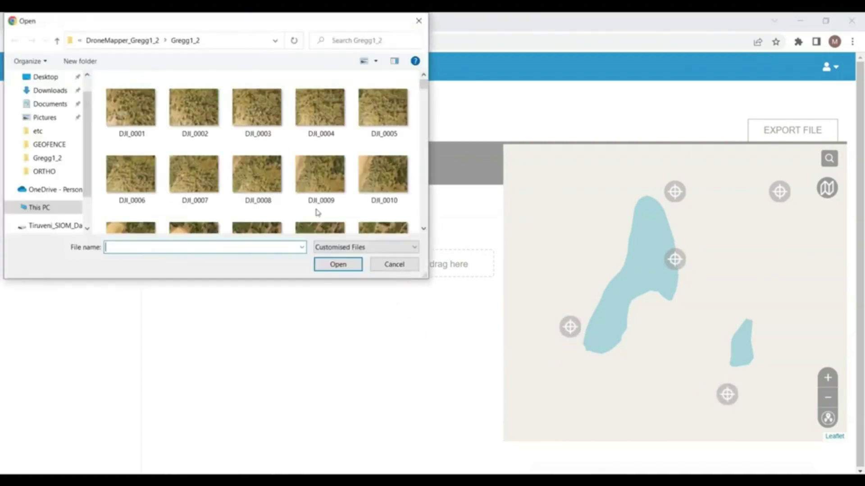
click(130, 108)
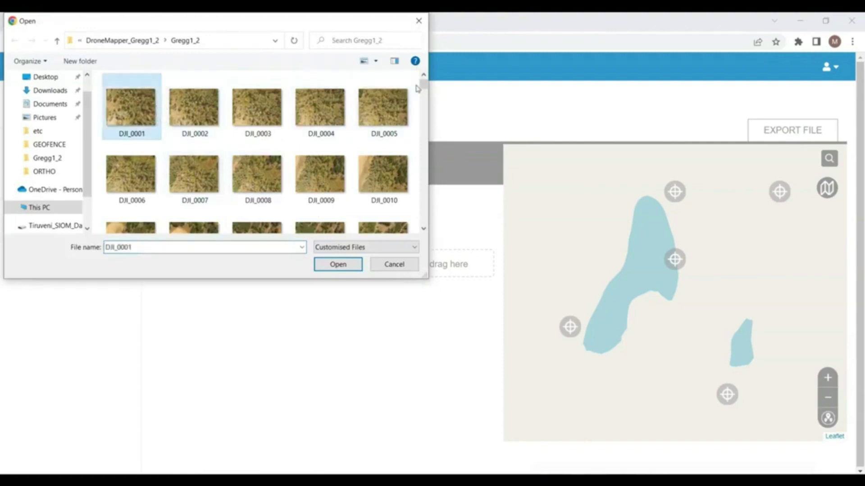
drag(421, 86, 423, 219)
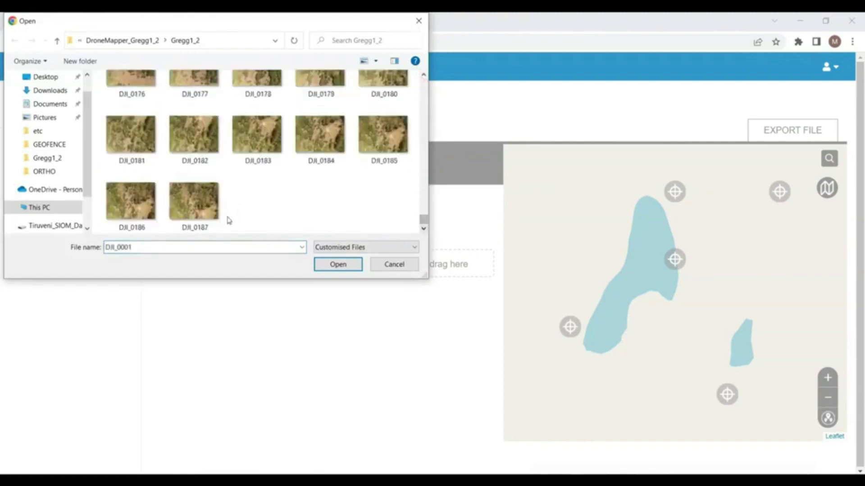
shift+click(213, 217)
click(356, 265)
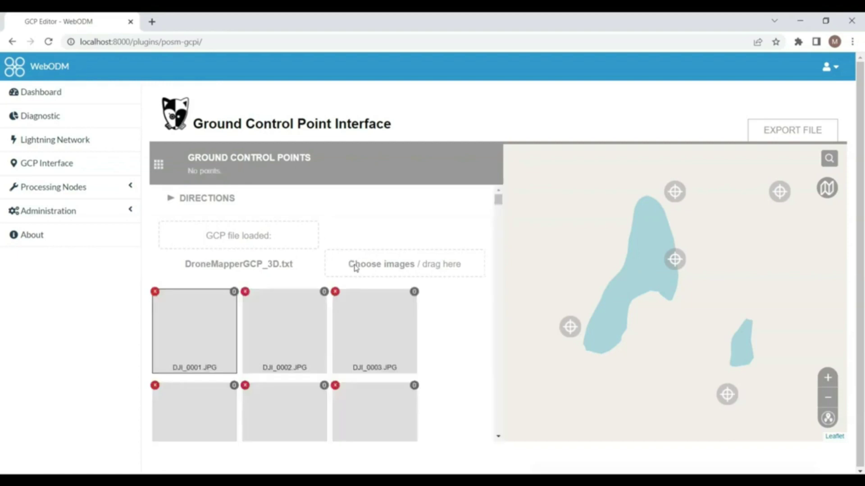
Browse the loaded drone images and open one that shows a white ground control marker
scroll(446, 362, down, 4)
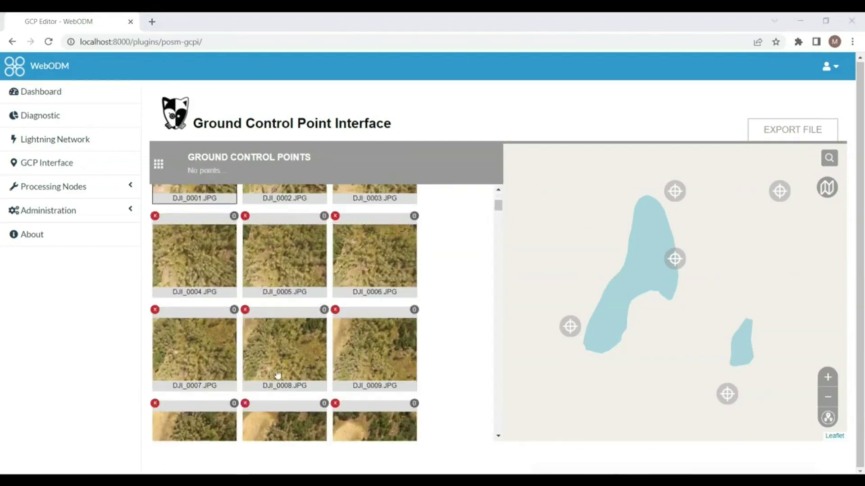
scroll(334, 373, down, 10)
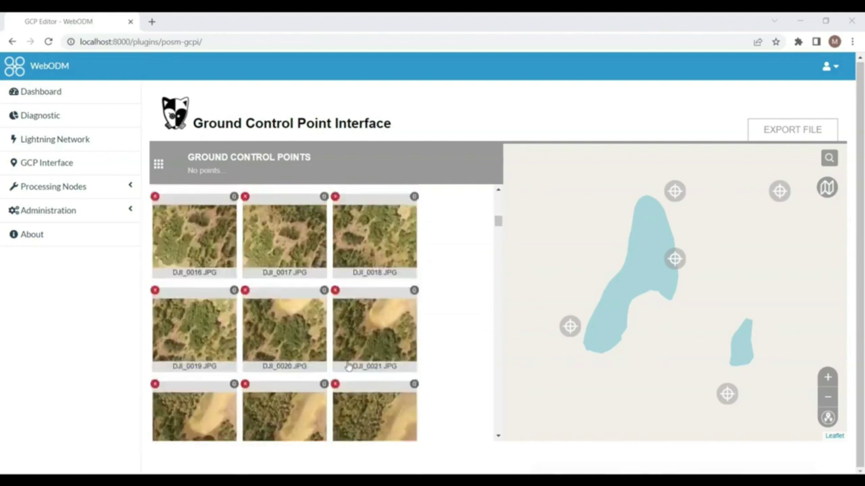
scroll(349, 366, down, 4)
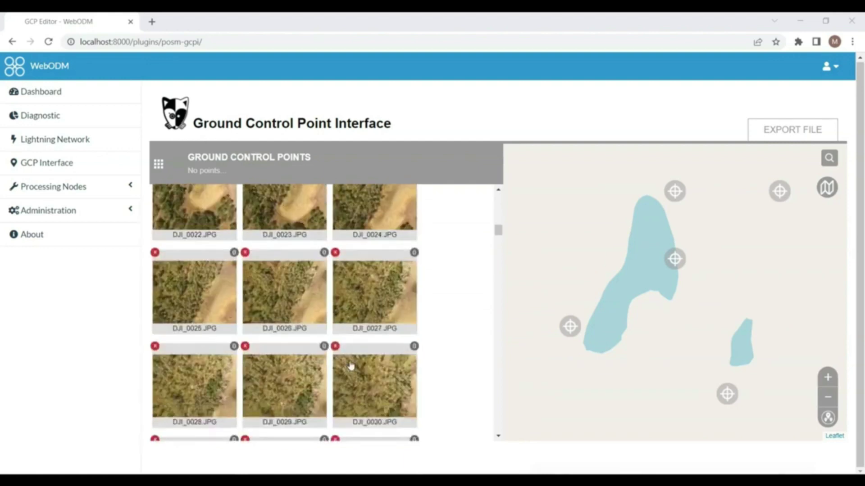
scroll(351, 366, up, 5)
scroll(347, 365, up, 2)
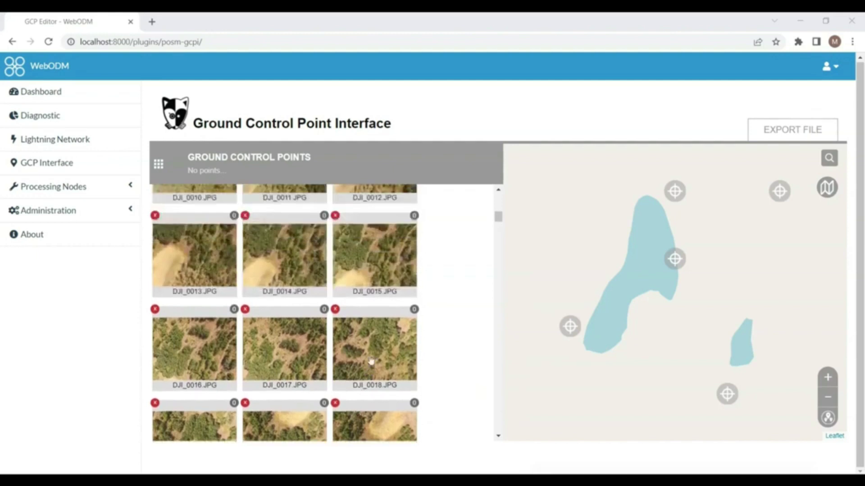
scroll(275, 306, up, 2)
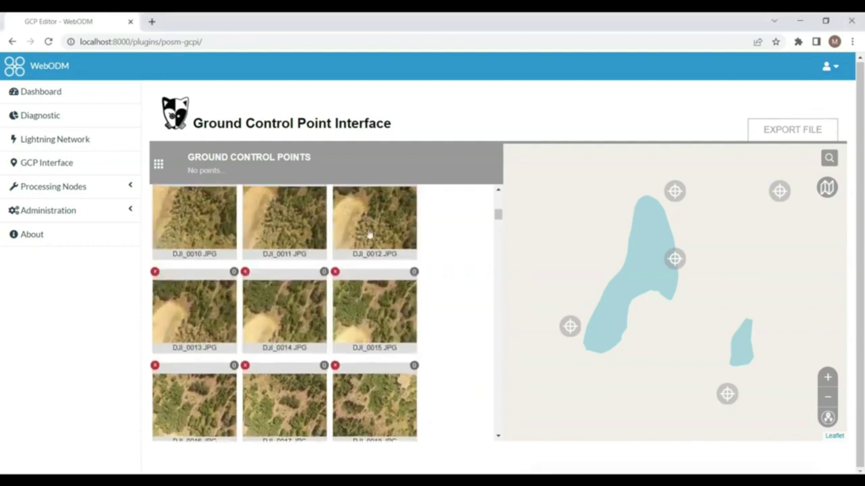
click(369, 237)
scroll(354, 318, down, 3)
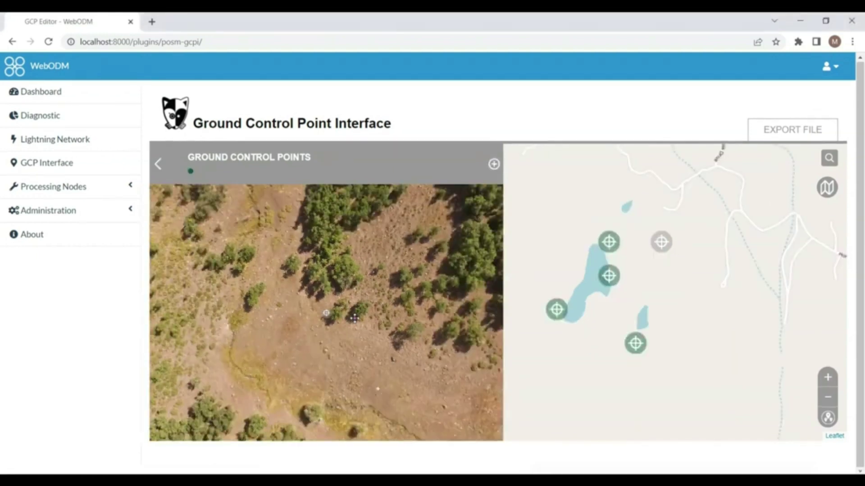
Place the image point precisely on the white diamond marker and link it to ground control point 4 on the map
drag(328, 318, 363, 374)
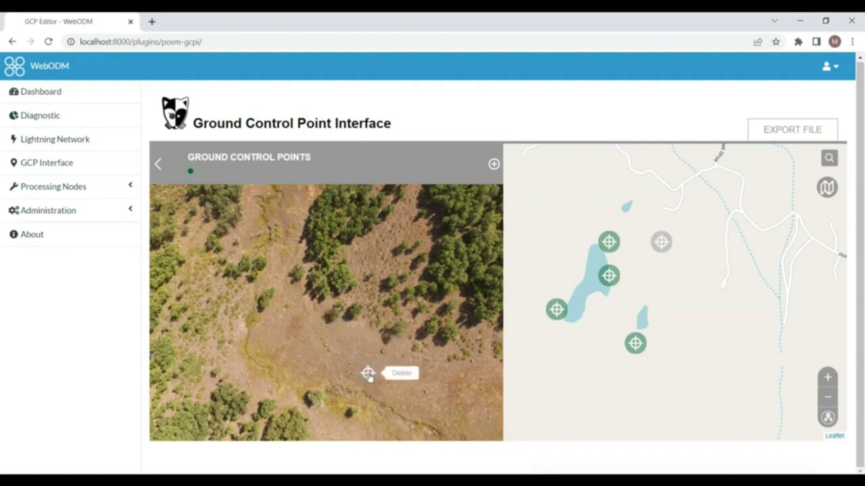
scroll(365, 373, up, 4)
scroll(350, 295, up, 5)
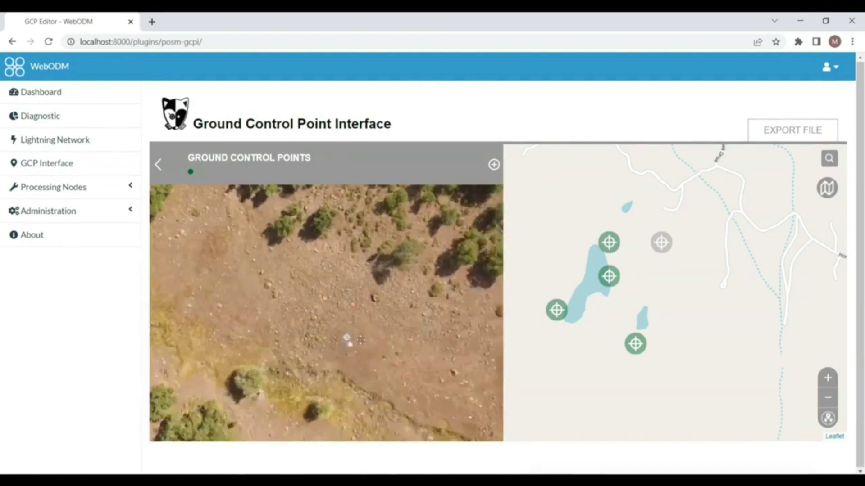
scroll(421, 397, down, 5)
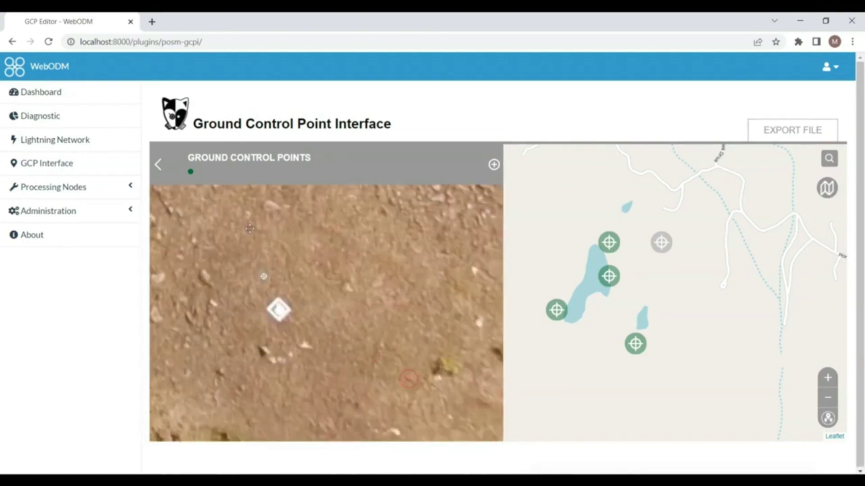
scroll(320, 309, up, 2)
drag(210, 249, 237, 307)
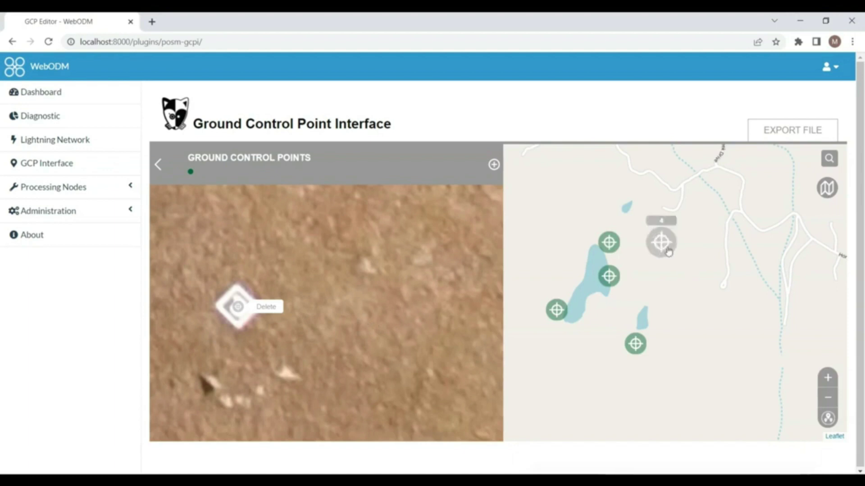
click(667, 249)
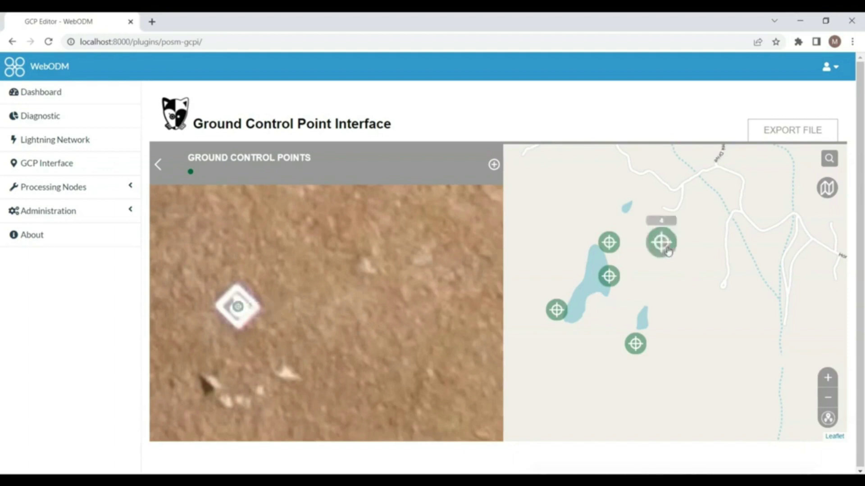
click(158, 164)
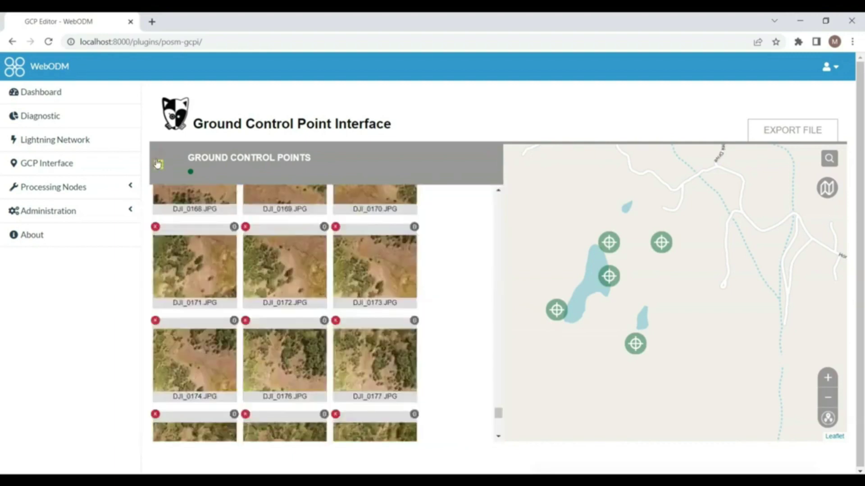
Open image DJI_0172, delete its automatic map point and deselect its image point
click(274, 253)
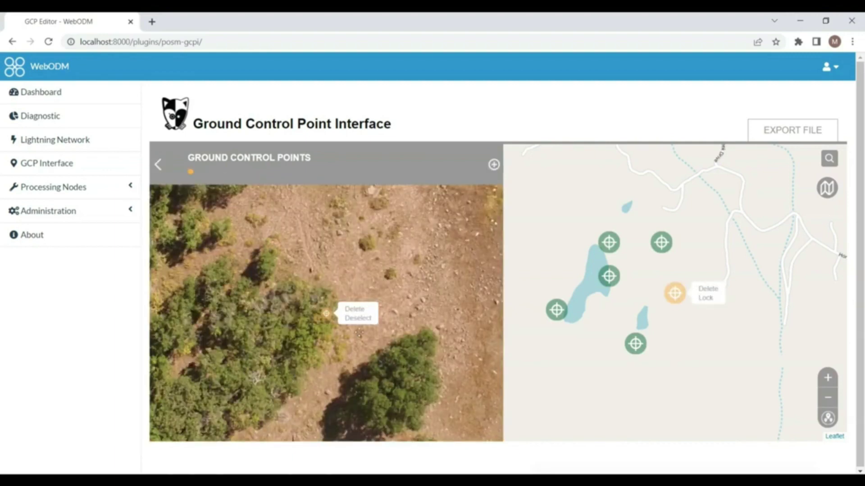
click(716, 287)
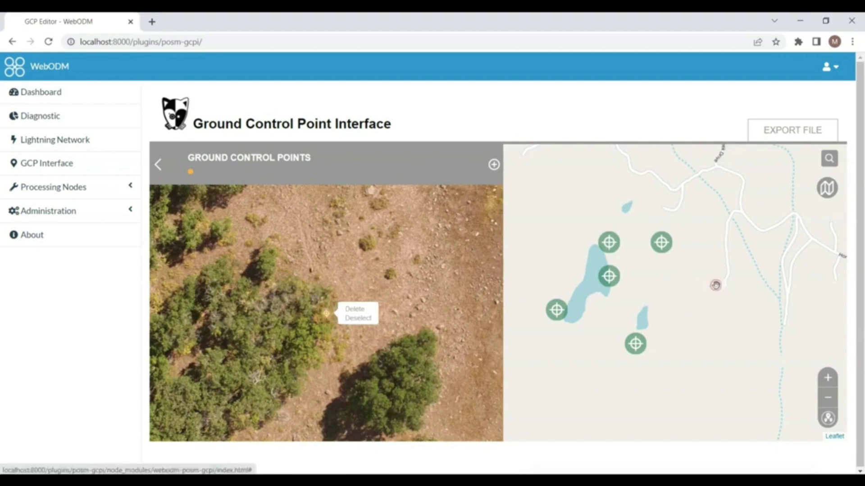
click(350, 317)
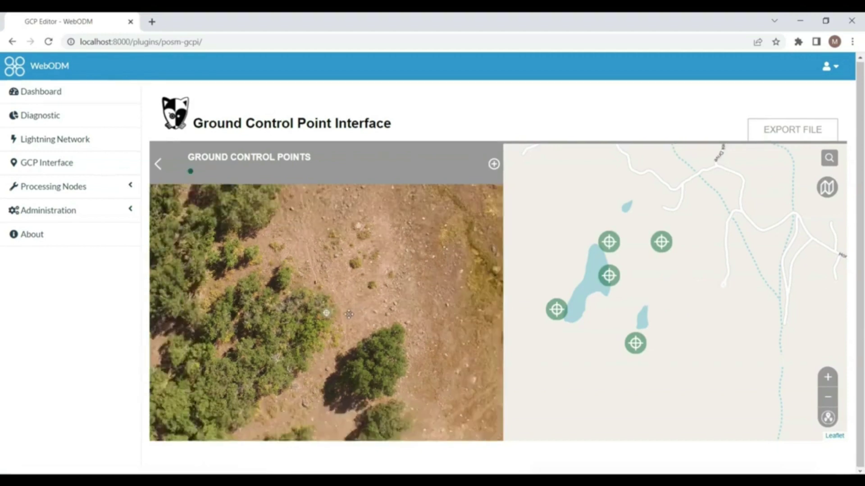
Move the image point in DJI_0172 onto the white diamond marker and link it to ground control point 4
mouse_move(326, 313)
mouse_down()
mouse_move(359, 251)
mouse_move(366, 208)
mouse_move(345, 228)
mouse_move(316, 416)
mouse_move(361, 266)
mouse_move(321, 416)
mouse_move(354, 217)
mouse_up()
scroll(345, 228, up, 5)
mouse_move(366, 274)
mouse_down()
mouse_move(346, 323)
mouse_move(320, 473)
mouse_move(366, 293)
mouse_move(365, 325)
mouse_up()
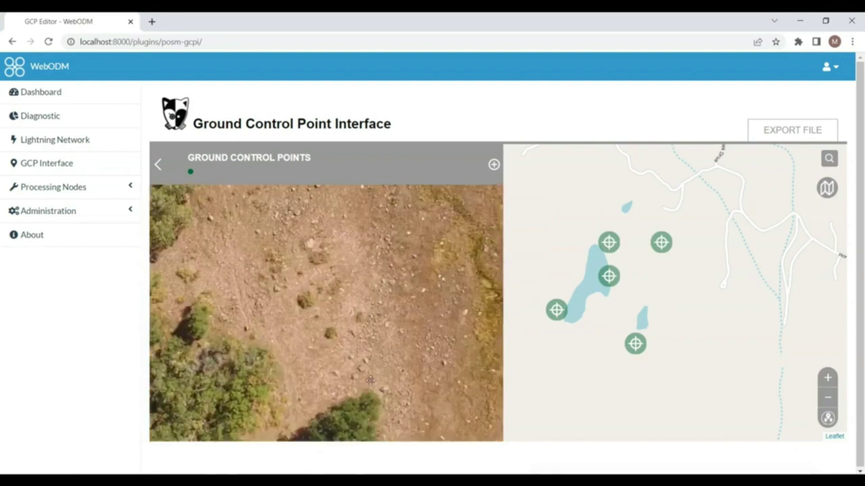
scroll(363, 308, down, 3)
scroll(363, 308, down, 3)
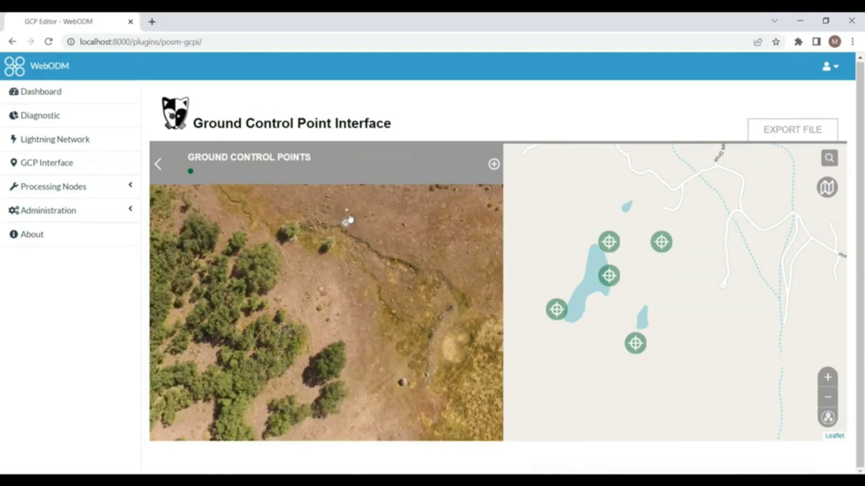
scroll(352, 213, up, 4)
drag(353, 195, 333, 274)
scroll(333, 275, up, 3)
drag(360, 230, 347, 374)
scroll(343, 227, up, 2)
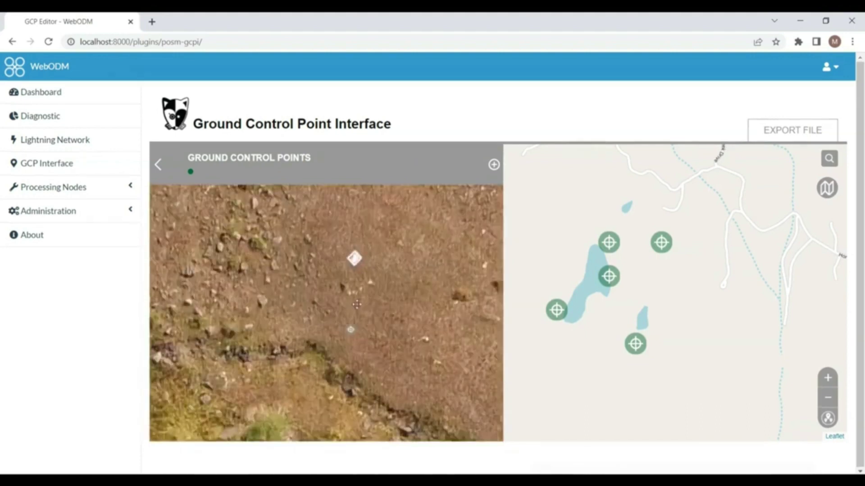
drag(351, 336, 356, 262)
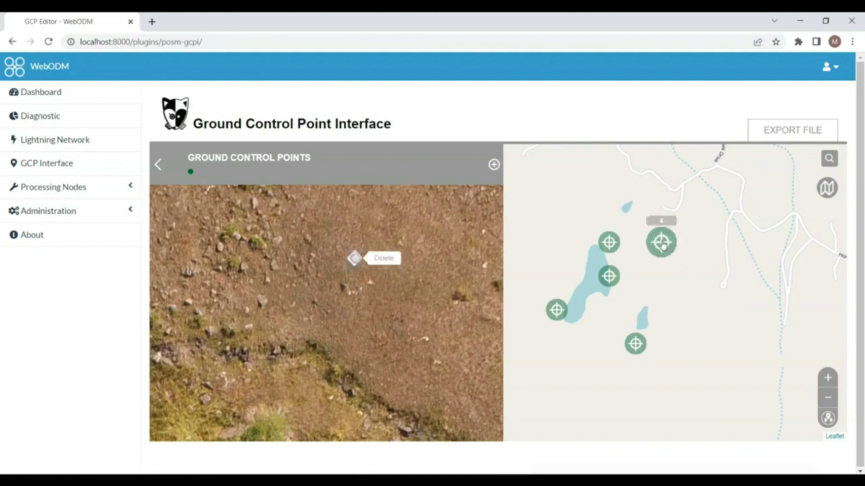
click(661, 243)
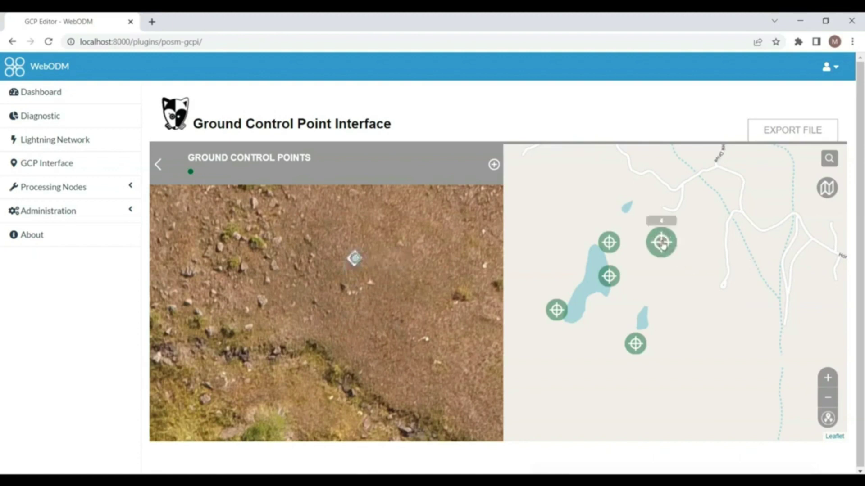
click(160, 168)
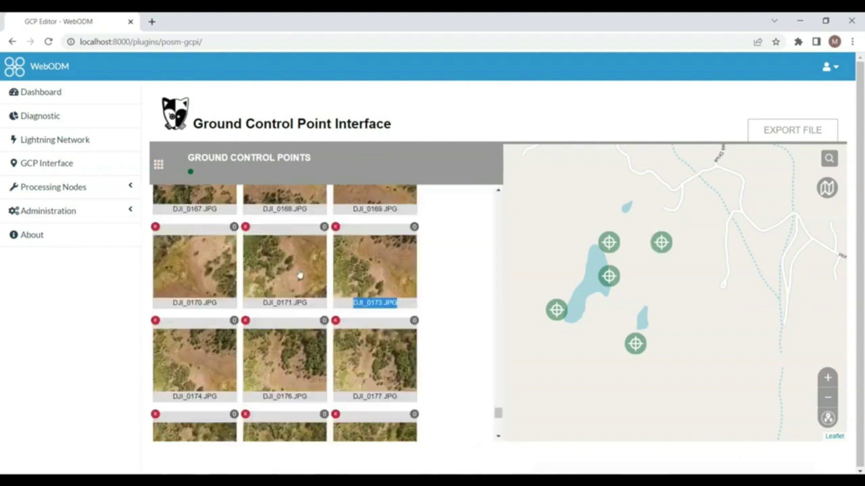
Open image DJI_0173, delete its automatic map point and deselect its image point
click(382, 279)
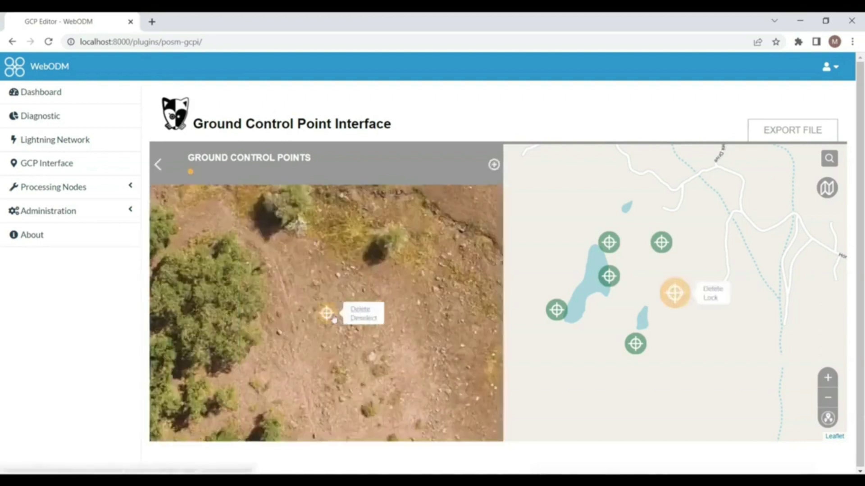
click(711, 290)
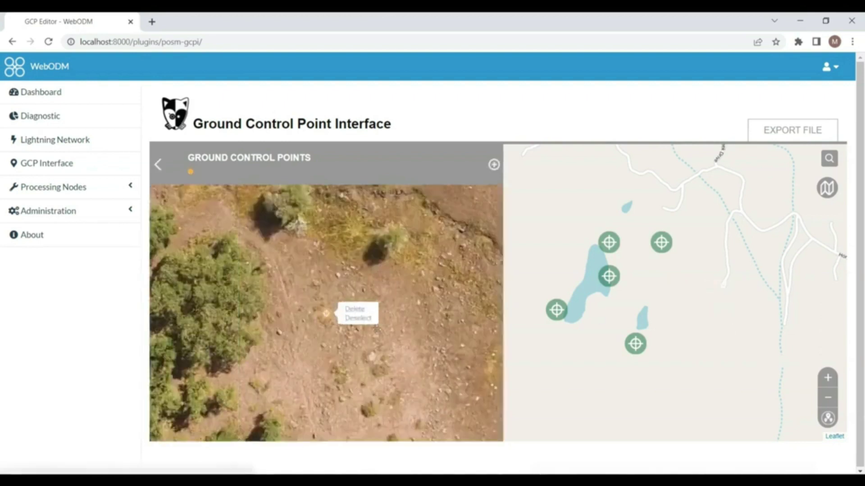
click(365, 318)
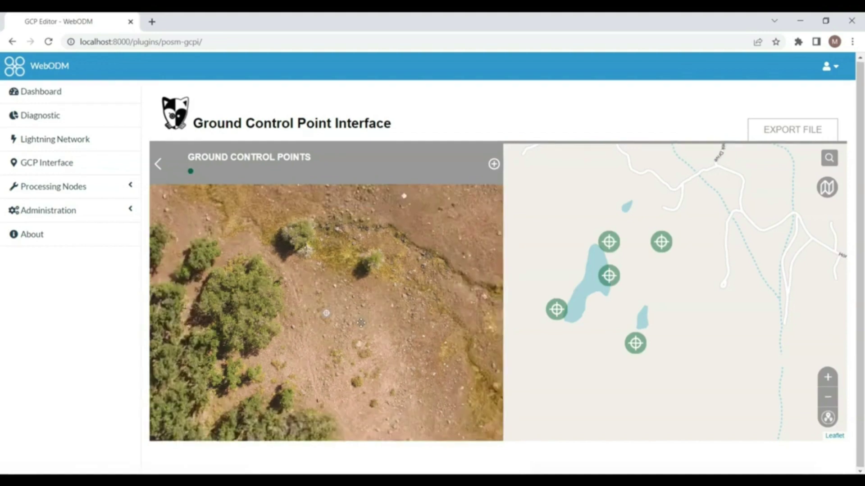
Position the image point in DJI_0173 on the white diamond marker and return to the image gallery
mouse_move(326, 313)
mouse_down()
mouse_move(404, 203)
mouse_move(386, 282)
mouse_move(399, 266)
mouse_up()
scroll(399, 265, up, 5)
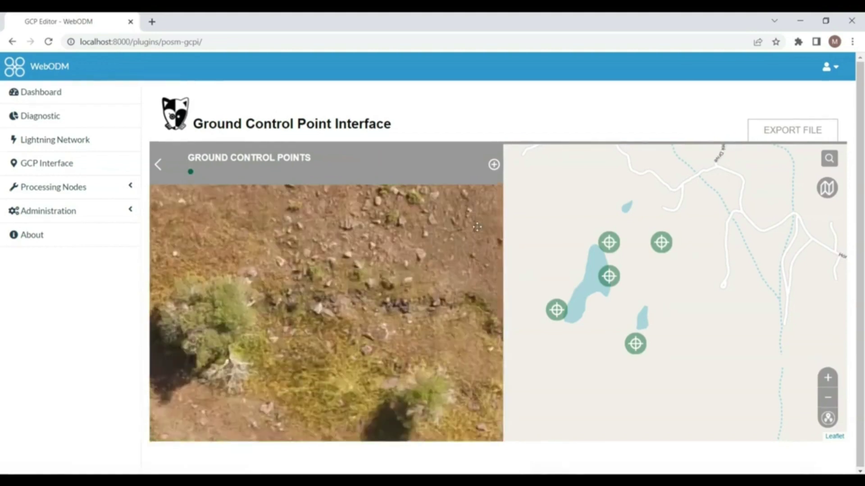
mouse_move(404, 378)
mouse_down()
mouse_move(351, 329)
mouse_move(288, 369)
mouse_move(242, 414)
mouse_move(461, 351)
mouse_move(313, 380)
mouse_up()
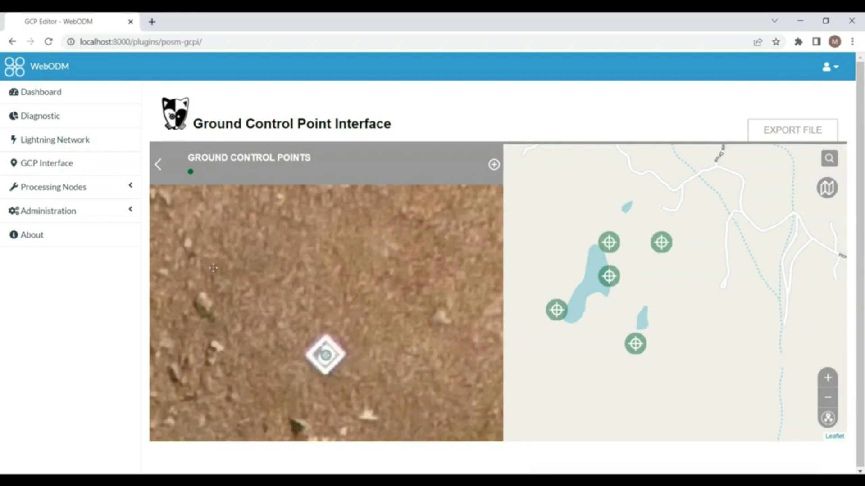
click(159, 165)
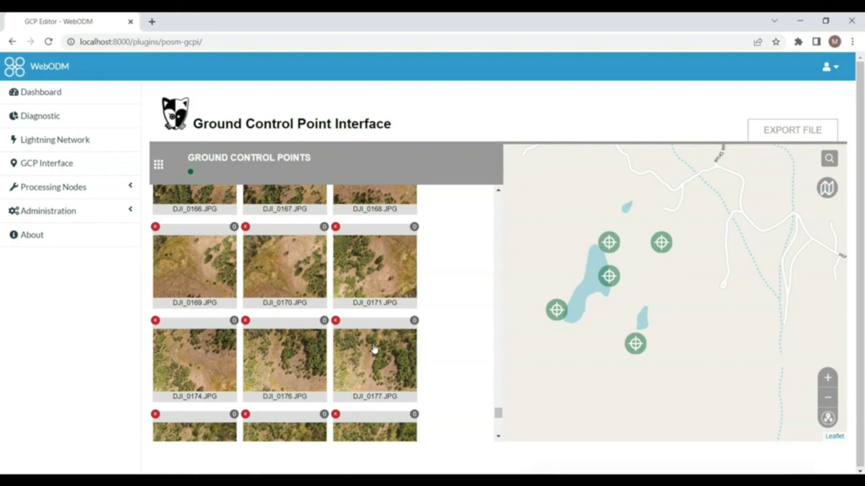
Open image DJI_0174, delete its automatic map point and deselect its image point
click(215, 372)
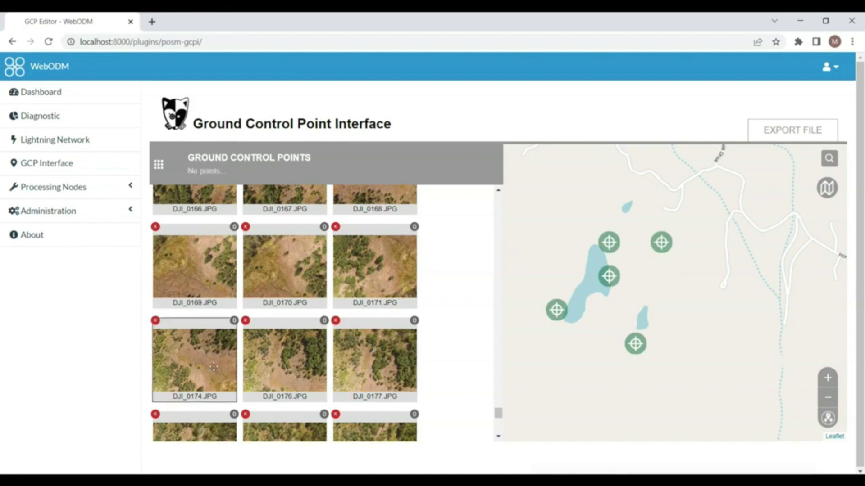
click(714, 289)
click(367, 319)
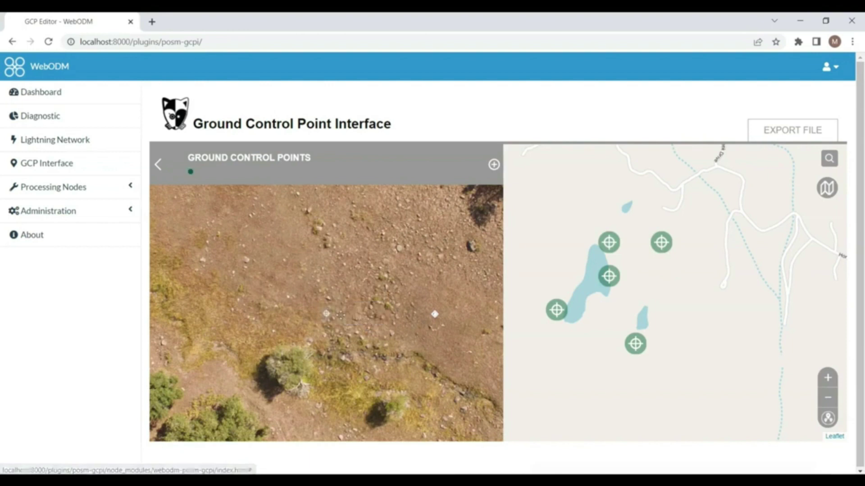
Move the image point in DJI_0174 onto the white diamond marker, link it to ground control point 4 and return to the gallery
drag(328, 314, 395, 315)
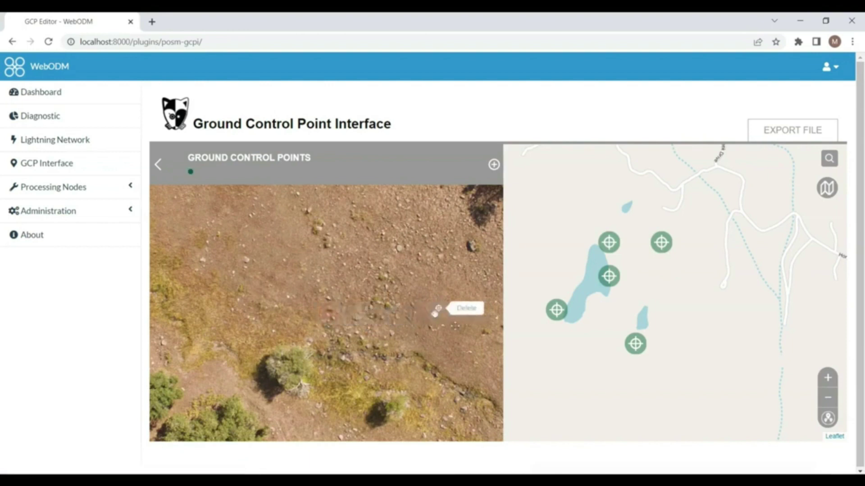
scroll(458, 320, up, 2)
scroll(462, 302, down, 3)
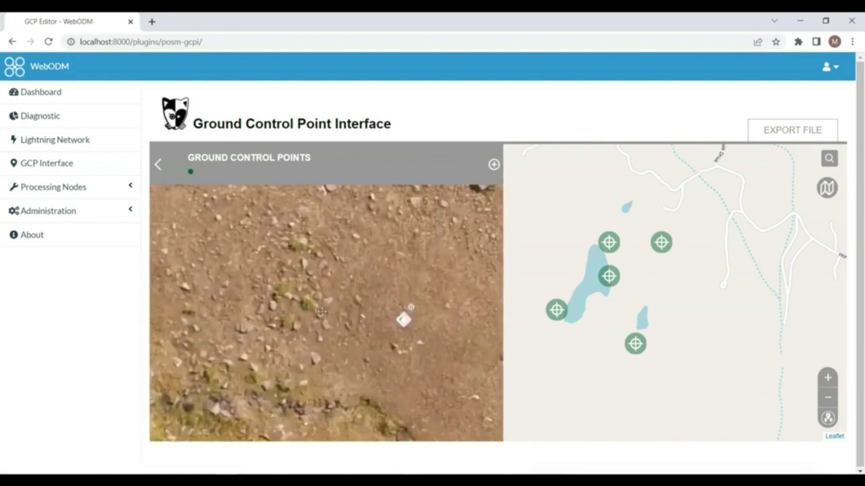
drag(453, 324, 316, 323)
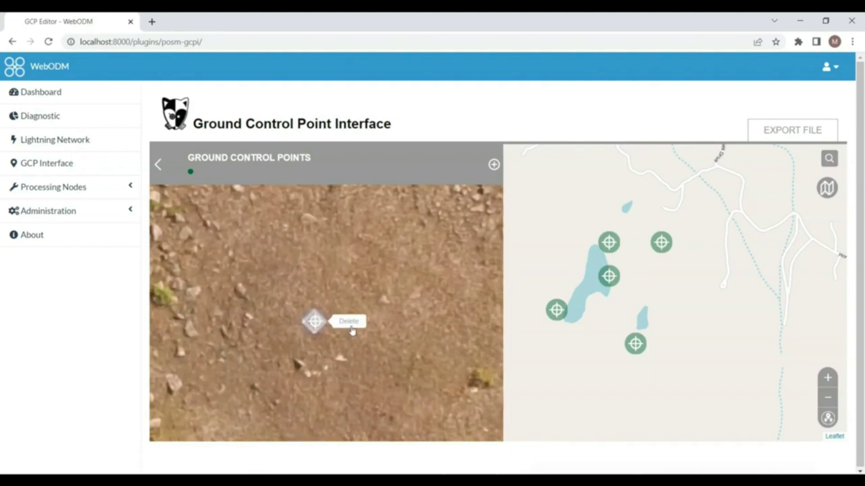
click(658, 244)
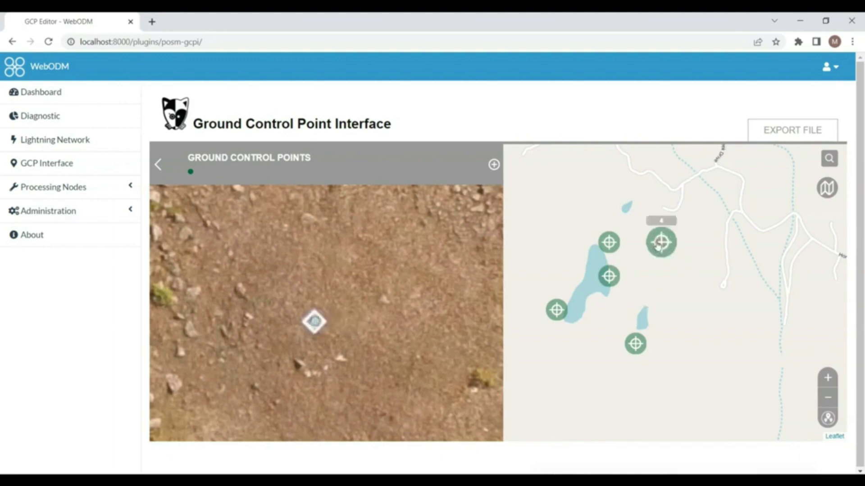
click(159, 165)
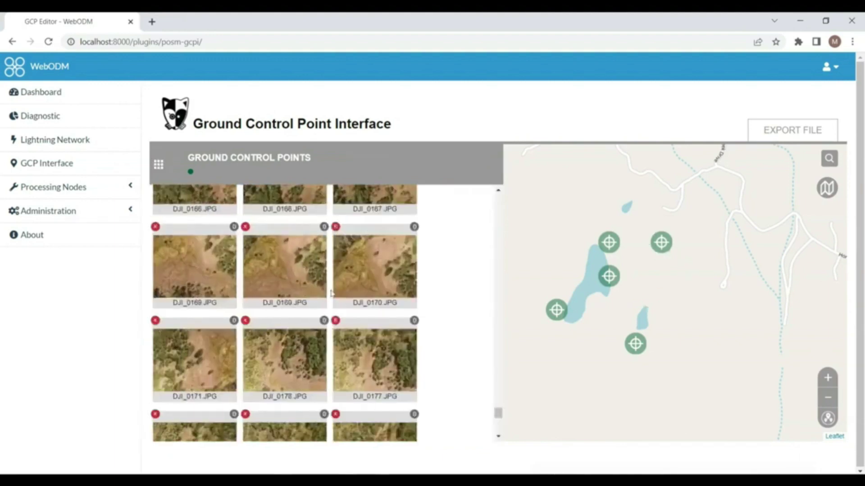
Export the ground control point file, review its entries down to the last row and save it
drag(499, 415, 499, 224)
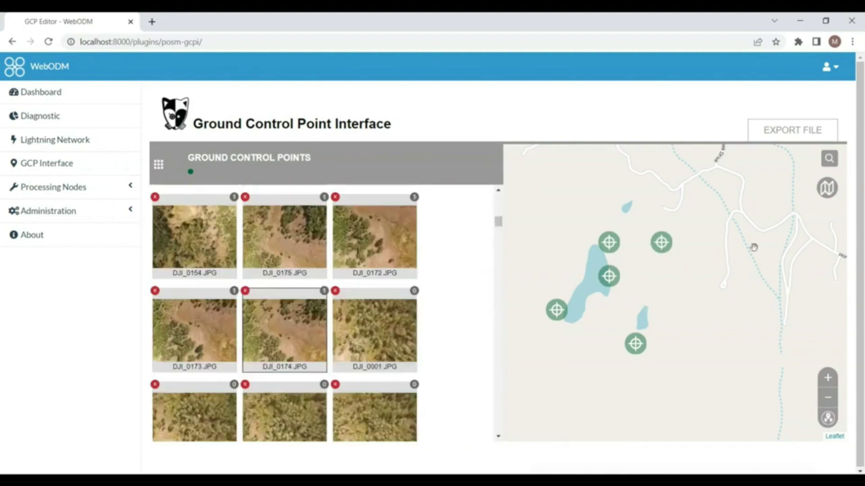
click(793, 131)
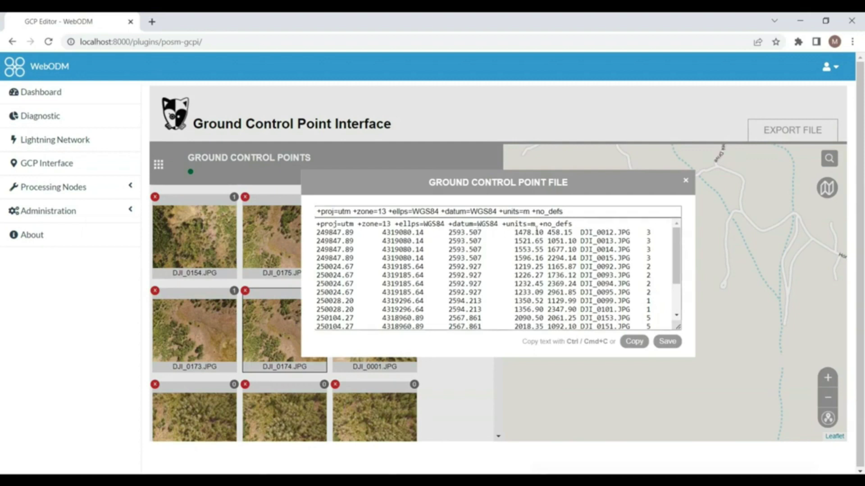
scroll(680, 259, down, 2)
scroll(682, 263, down, 1)
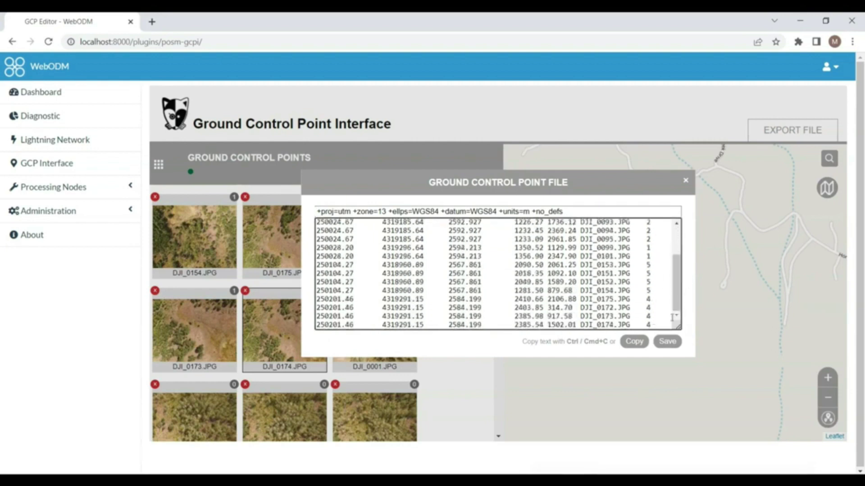
scroll(630, 285, up, 2)
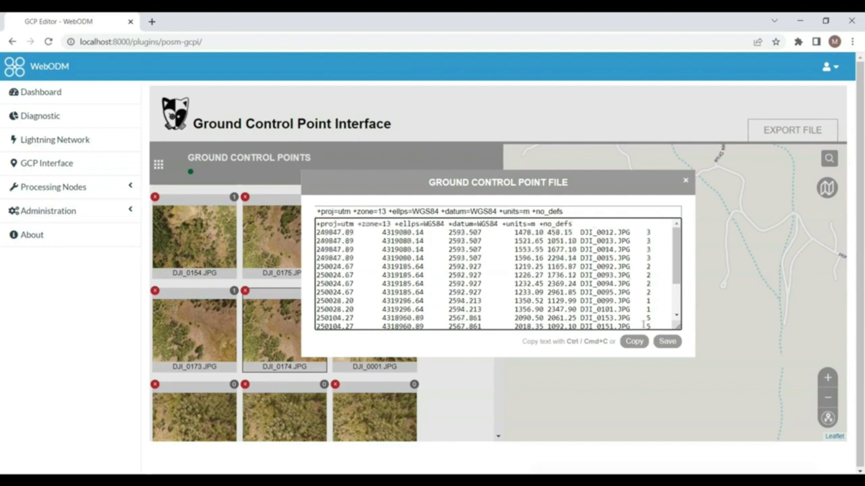
click(669, 343)
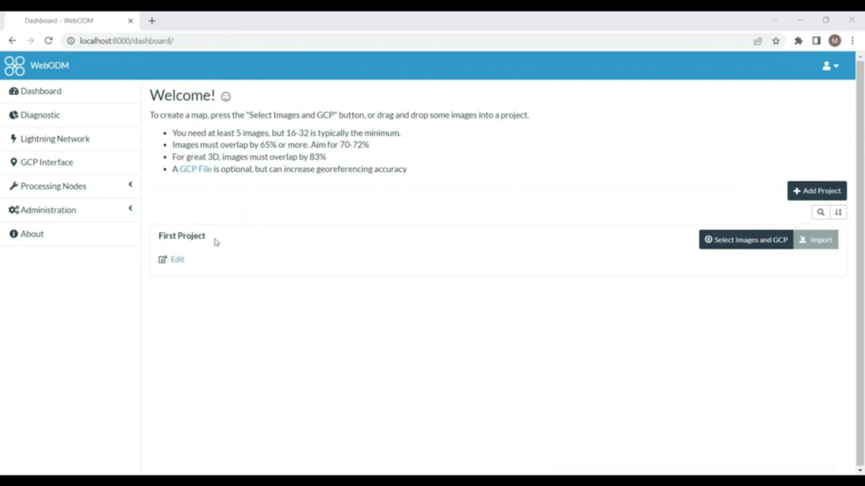
Rename First Project as DEMO and give it the description DEMO PROJECT
click(175, 263)
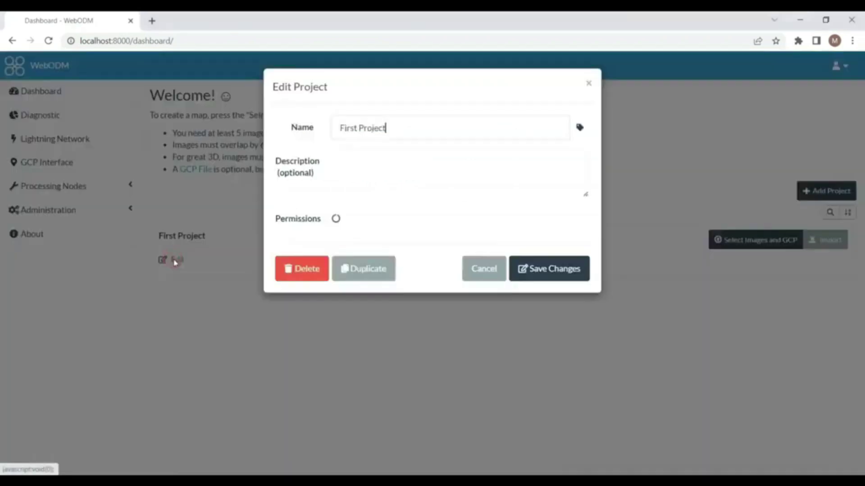
drag(396, 125, 342, 124)
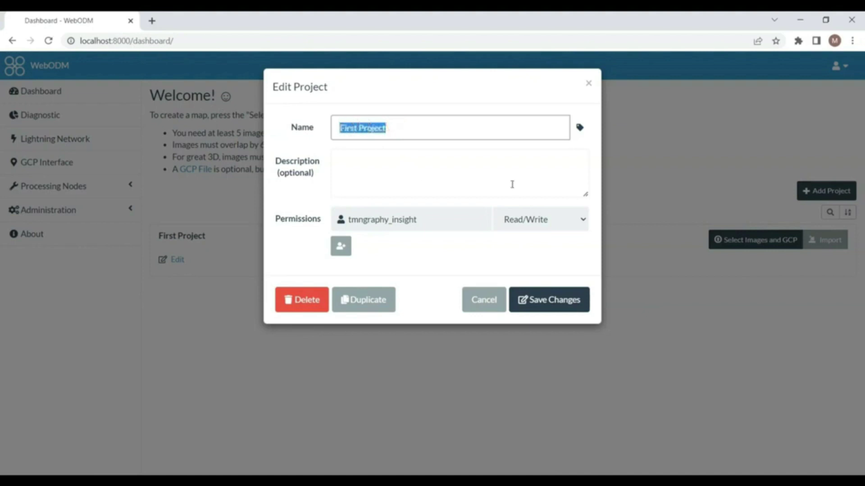
text(DEMO)
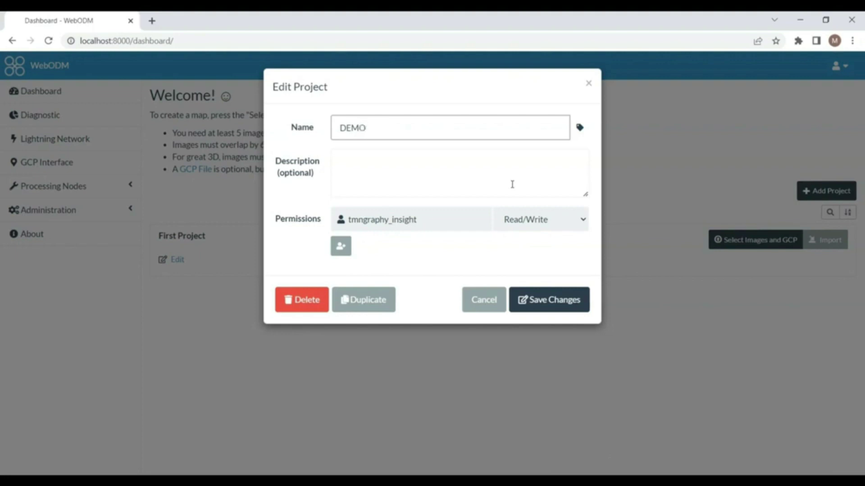
click(511, 167)
text(DEMO PROJECT)
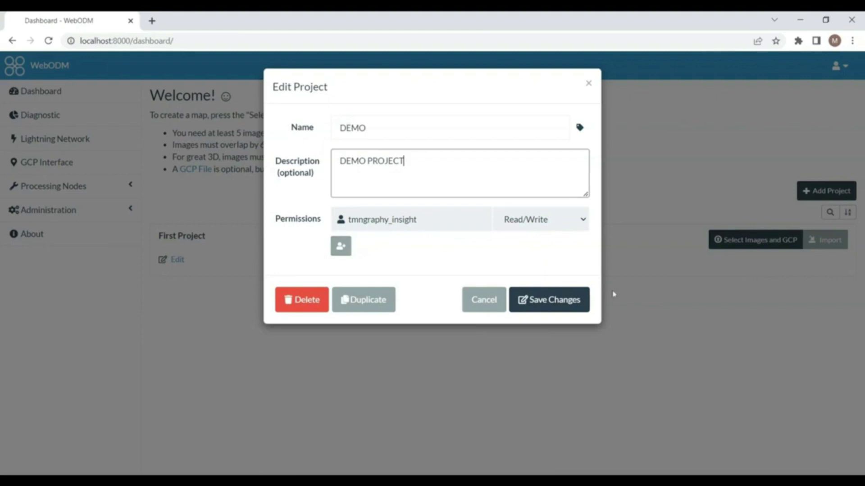
click(571, 303)
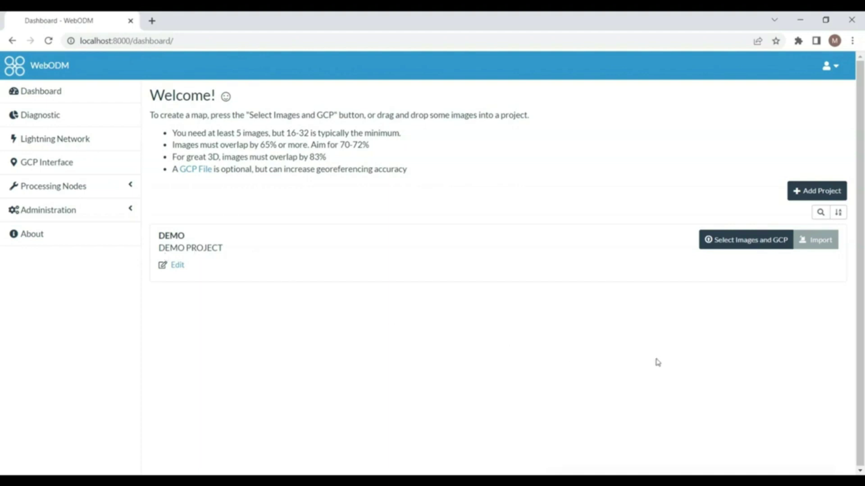
click(774, 248)
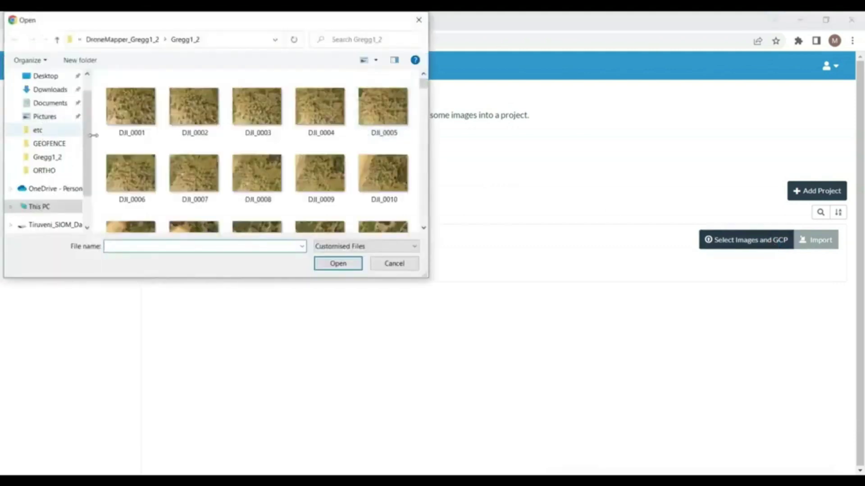
click(144, 93)
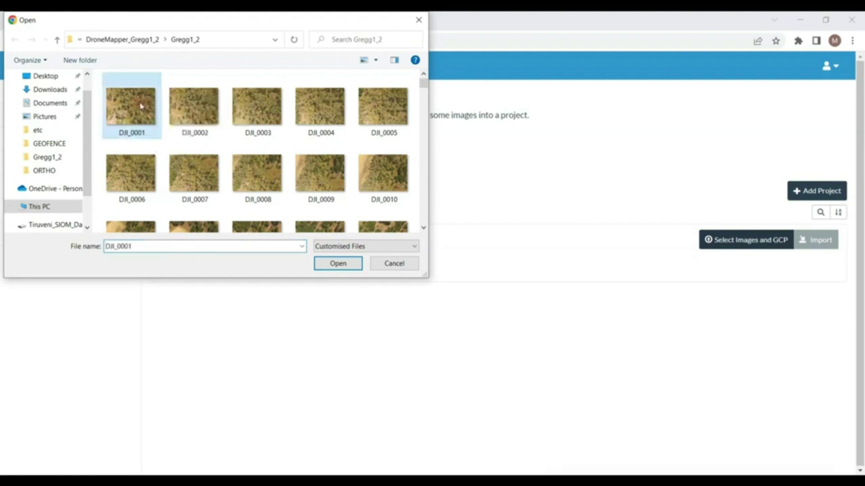
drag(422, 90, 438, 228)
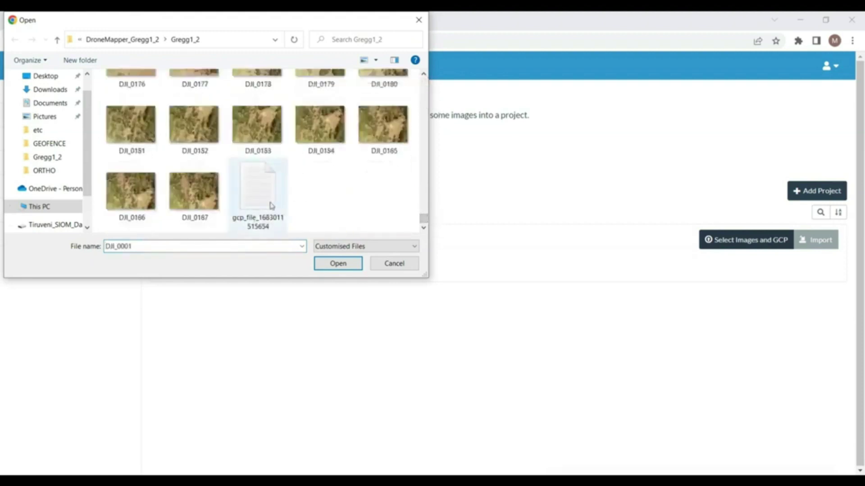
shift+click(271, 205)
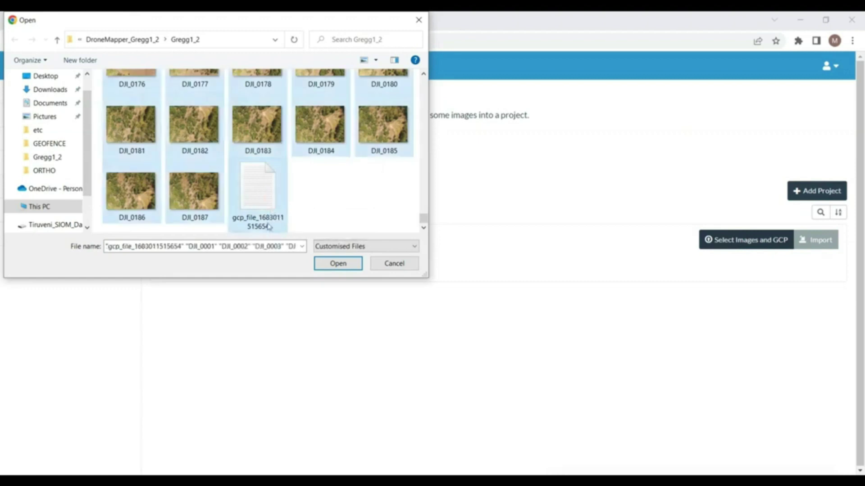
click(338, 263)
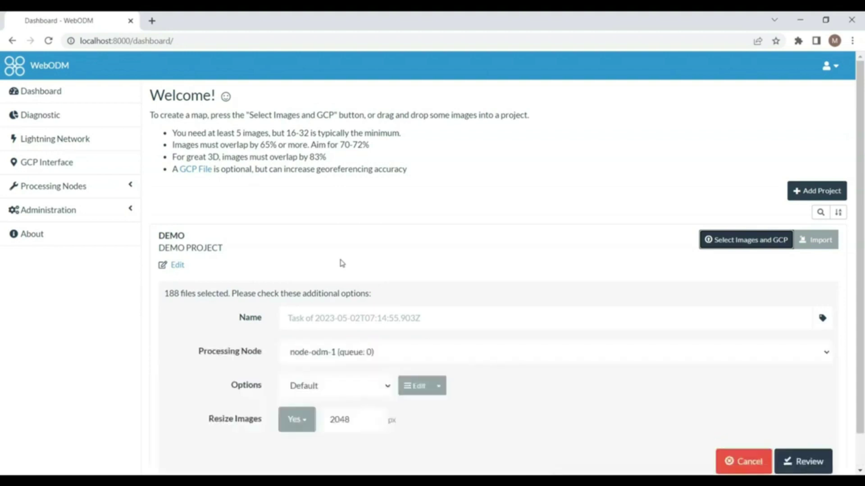
Review the new task with Default options and images resized to 2048 px, and start processing
scroll(398, 306, down, 1)
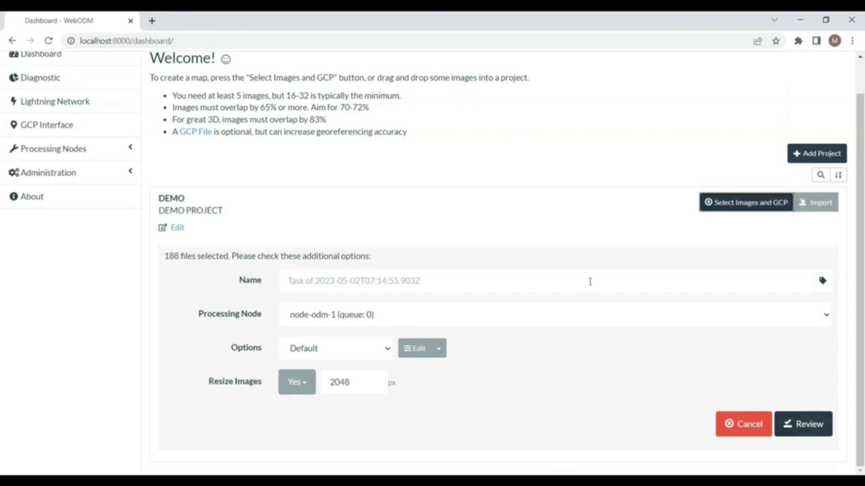
click(803, 426)
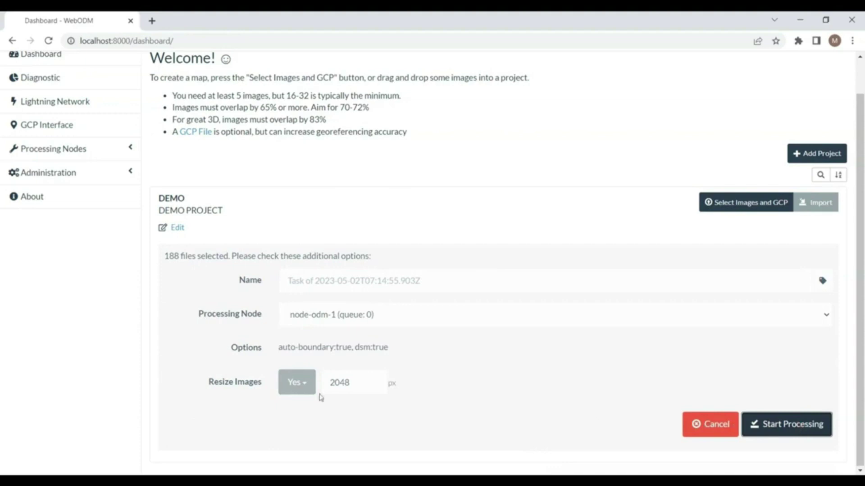
click(780, 429)
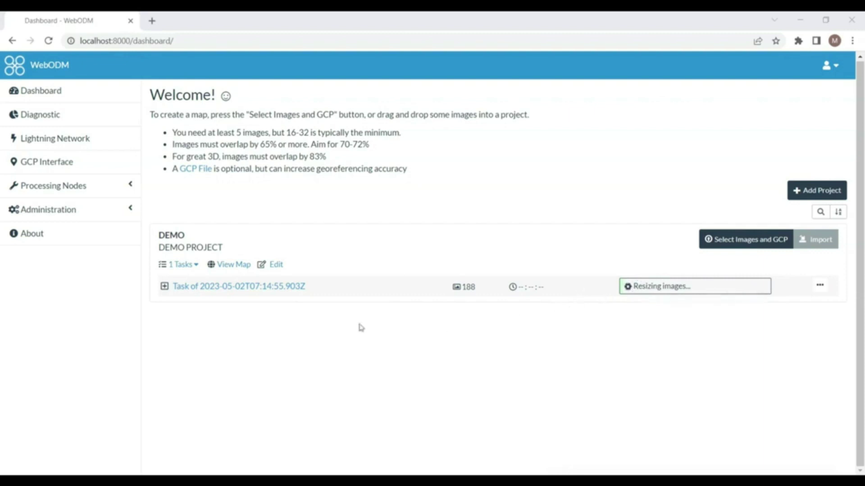
Expand the processing task to check its details and collapse it again
click(165, 287)
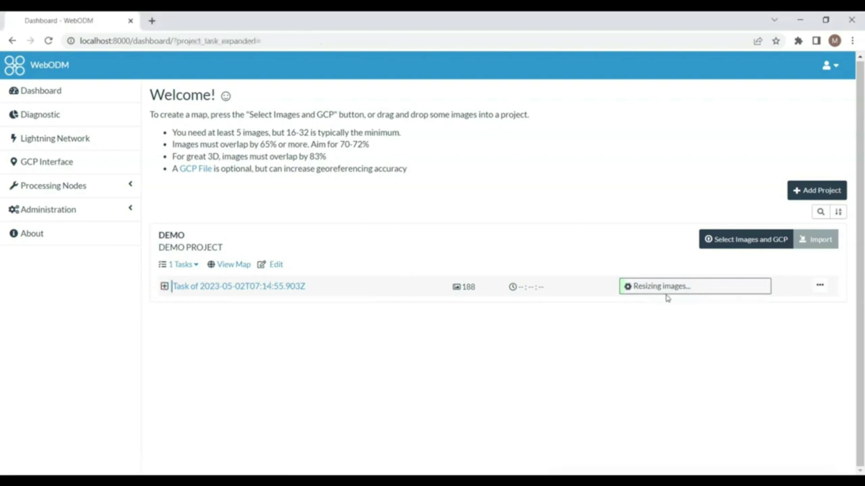
click(165, 287)
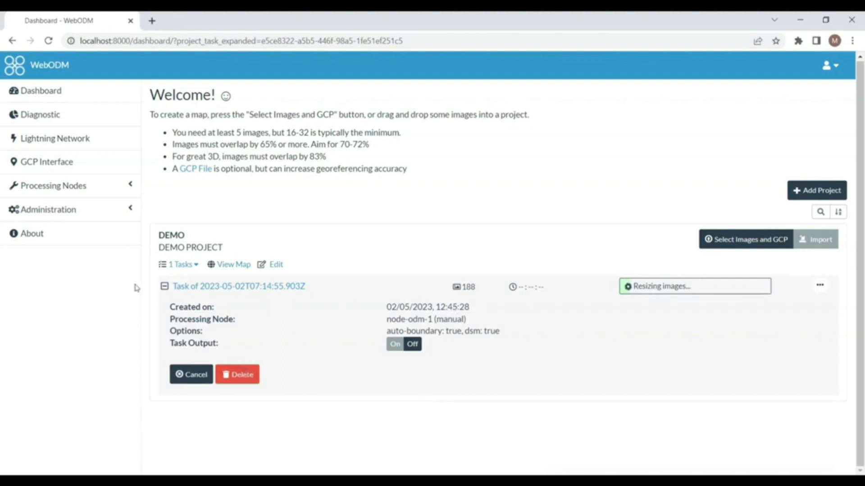
click(164, 286)
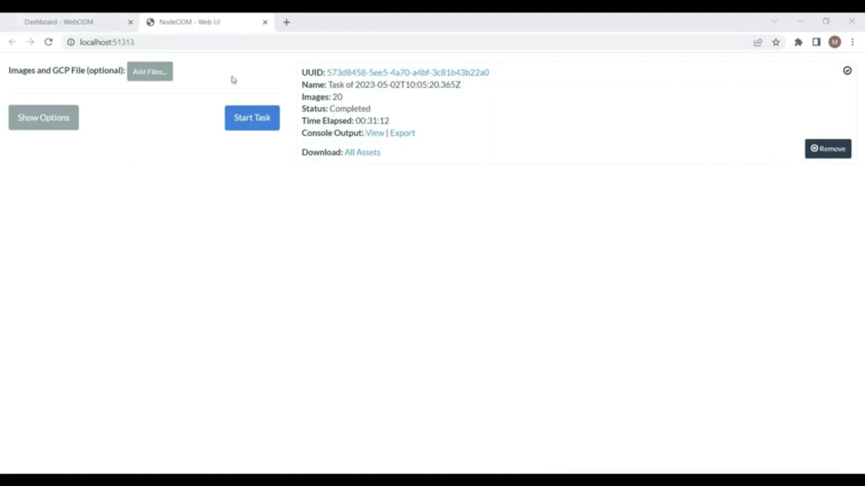
Close the NodeODM page and check the completed DEMO task's details and downloadable assets
click(264, 22)
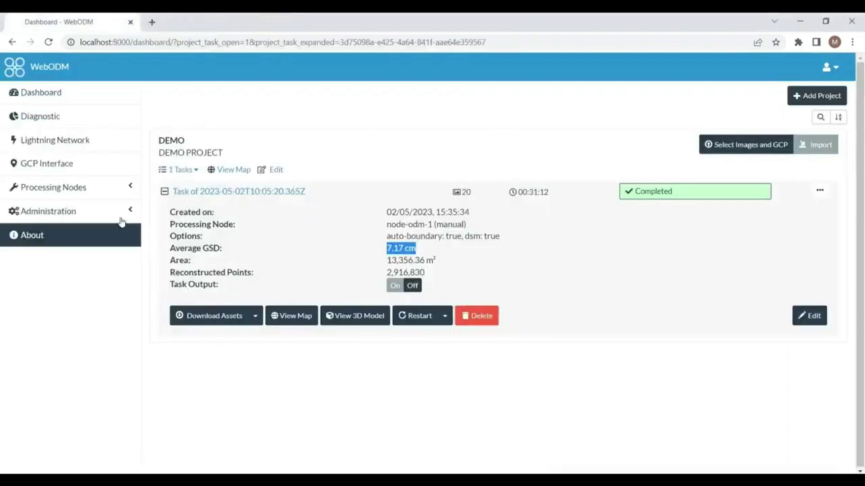
click(187, 171)
click(186, 171)
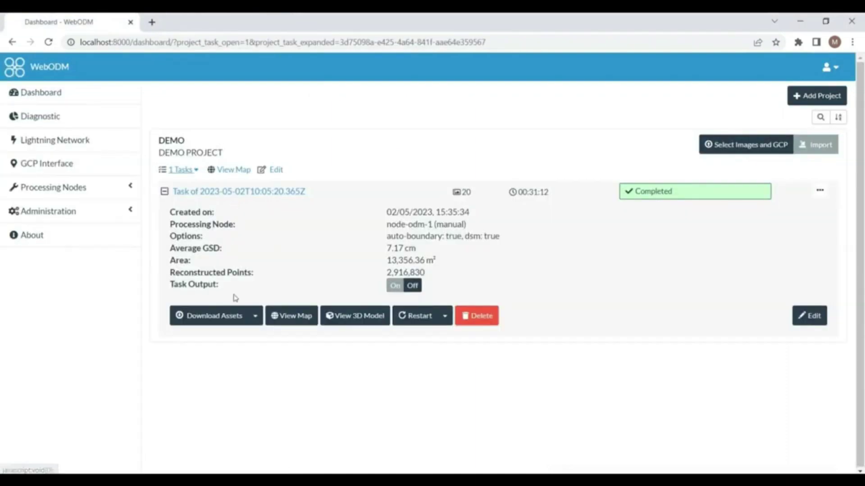
click(256, 316)
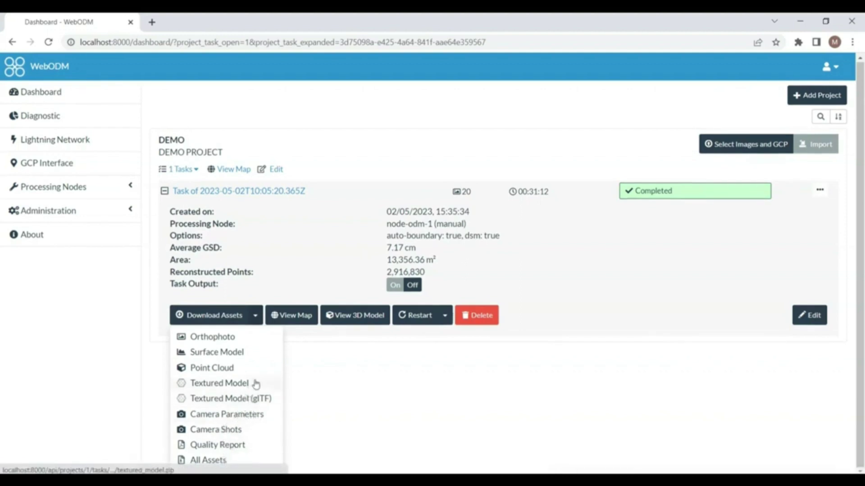
Open the completed task's map and inspect the orthophoto up close around the bare ground along its eastern edge
click(302, 316)
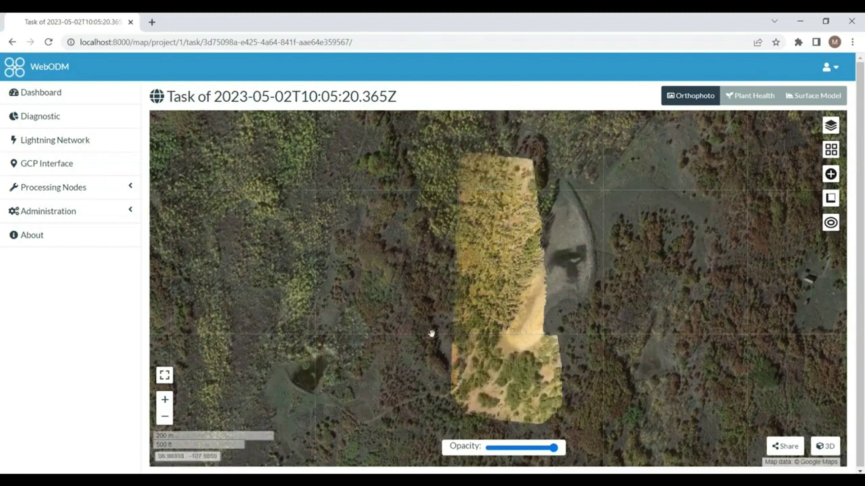
scroll(517, 260, up, 2)
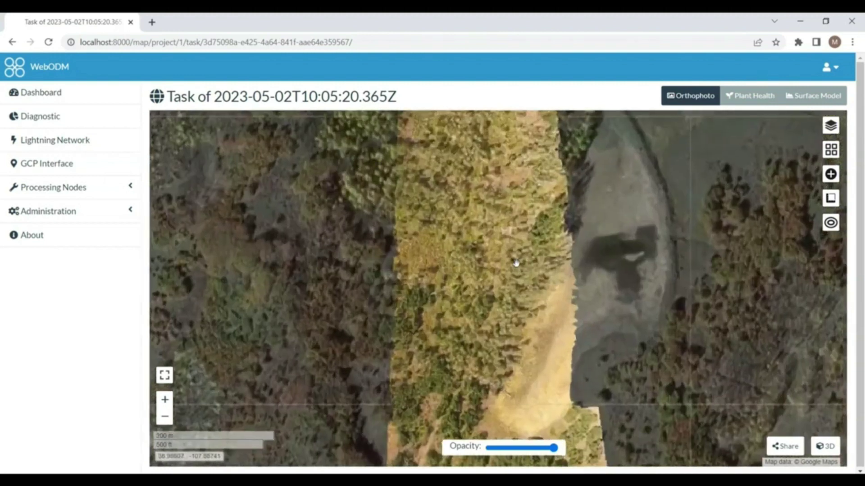
scroll(578, 328, up, 1)
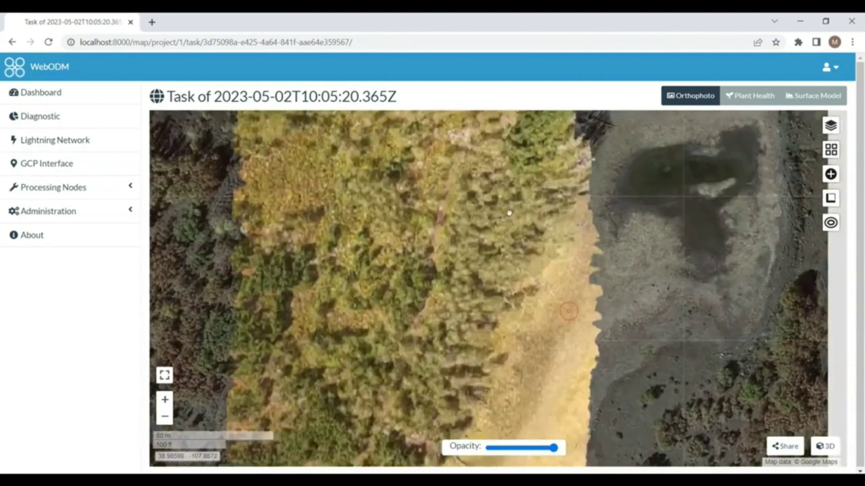
scroll(547, 364, up, 1)
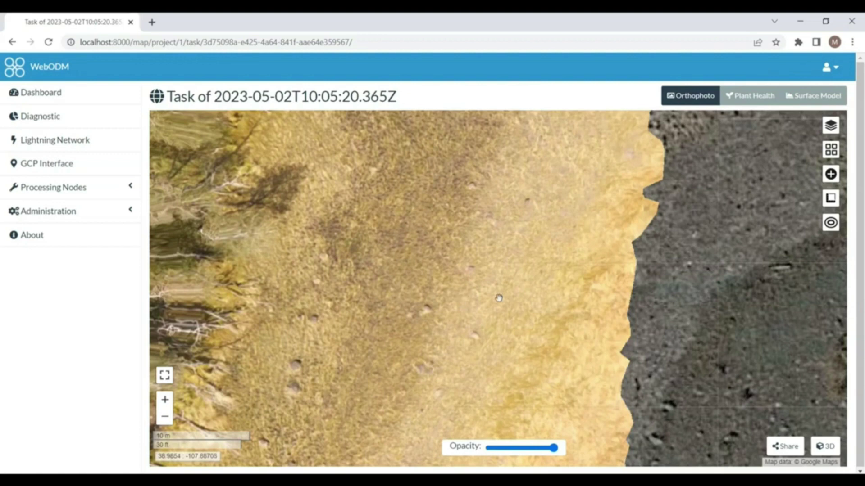
Inspect the task's Surface Model map and its Plant Health map over the whole surveyed area
scroll(499, 298, down, 5)
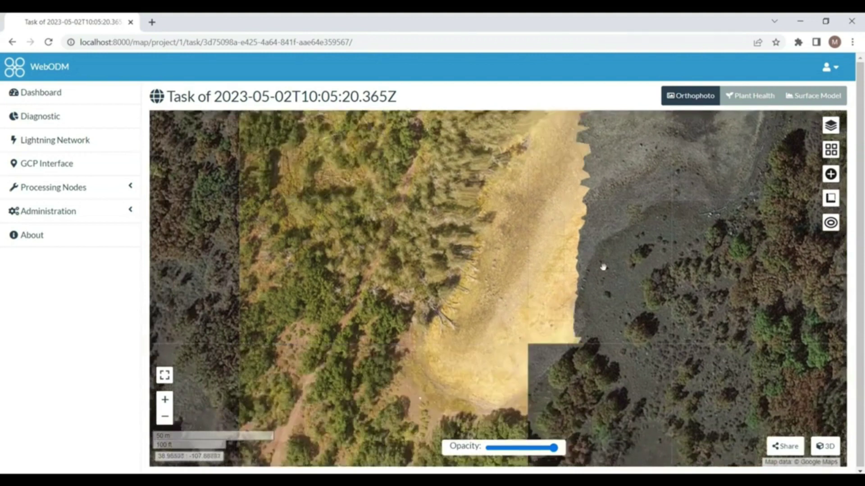
click(796, 99)
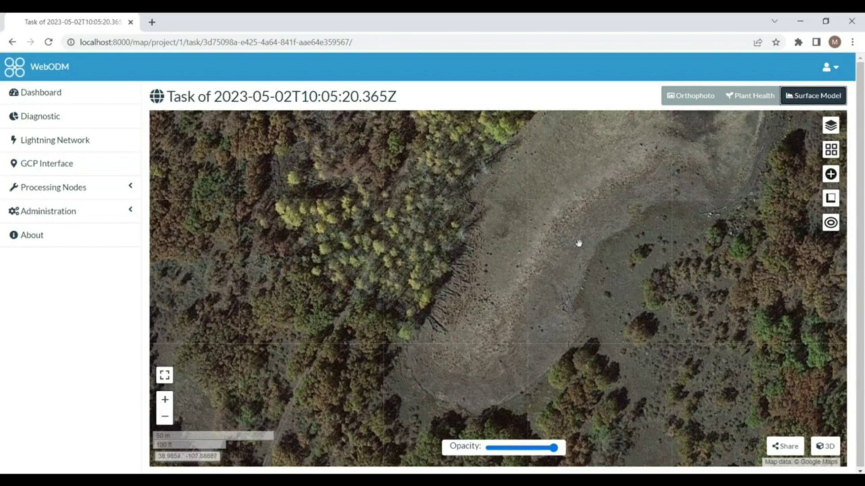
scroll(578, 250, down, 1)
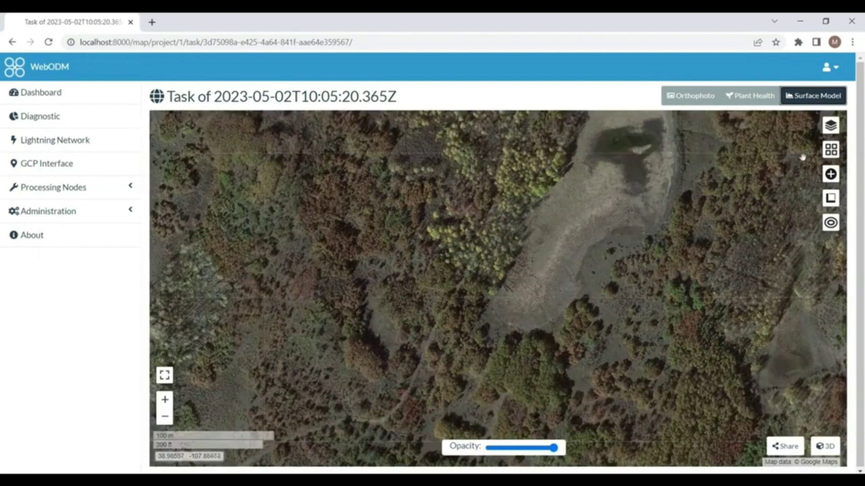
click(756, 101)
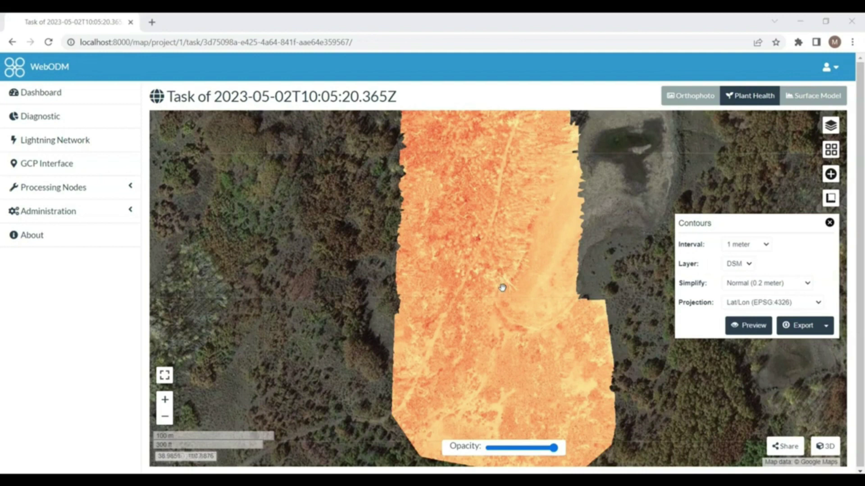
Preview DSM contours at a 1 meter interval with Normal simplification in Lat/Lon (EPSG:4326), and show the available contour export formats
click(750, 326)
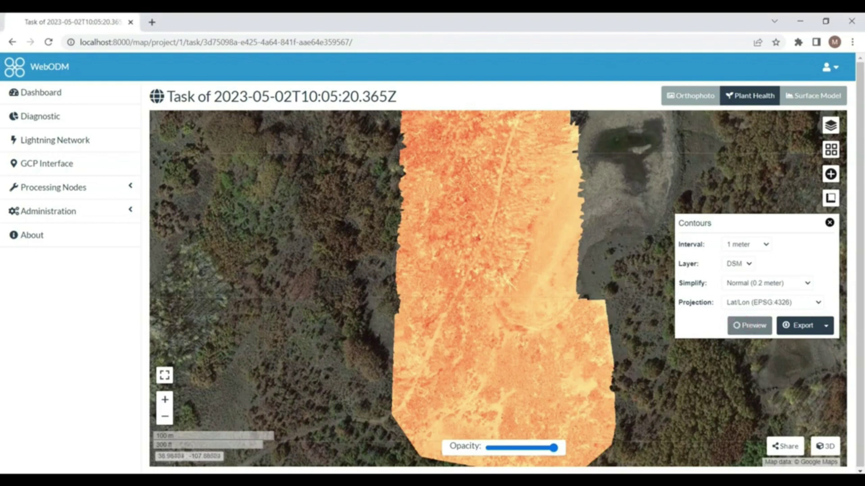
click(816, 328)
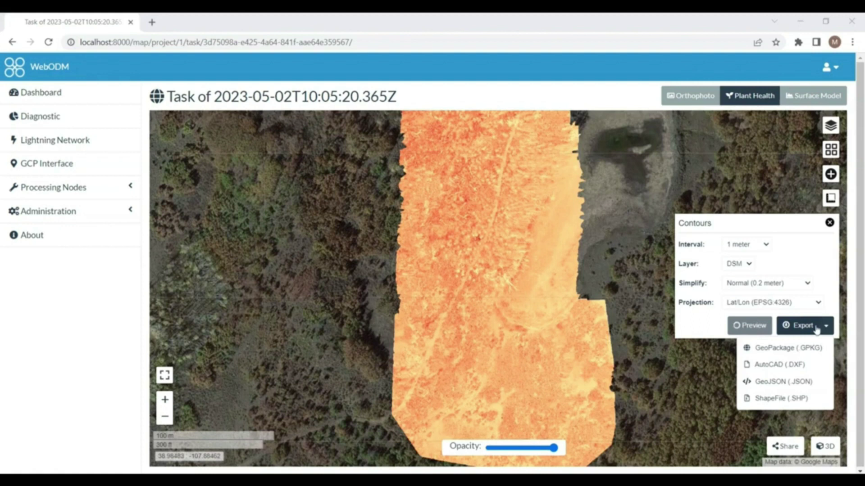